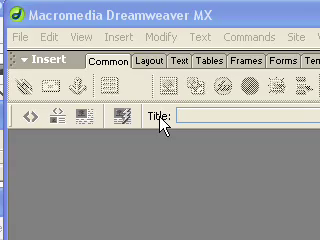
# Open the File menu to show its recent-files list
pyautogui.click(82, 40)
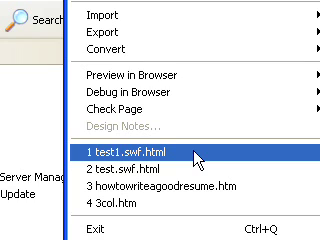
# Reopen test1.swf.html from the recent-files list
pyautogui.click(197, 157)
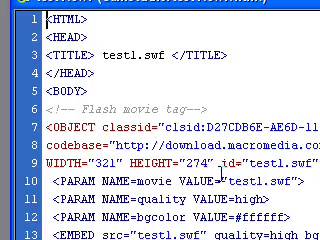
pyautogui.scroll(-1, 218, 167)
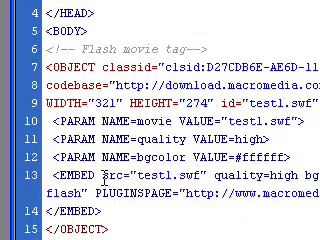
pyautogui.scroll(-1, 110, 177)
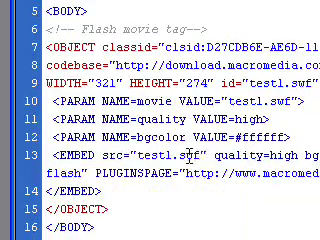
pyautogui.hscroll(2, 206, 156)
pyautogui.hscroll(2, 232, 160)
pyautogui.hscroll(2, 232, 160)
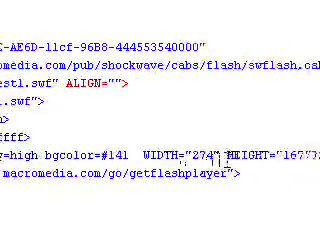
pyautogui.hscroll(2, 232, 160)
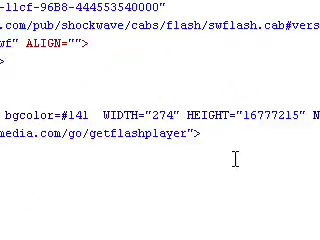
# Change the EMBED tag's WIDTH from 274 to 321 and HEIGHT from 16777215 to 274
pyautogui.click(172, 115)
pyautogui.press('BackSpace')
pyautogui.press('BackSpace')
pyautogui.press('BackSpace')
pyautogui.write('321')
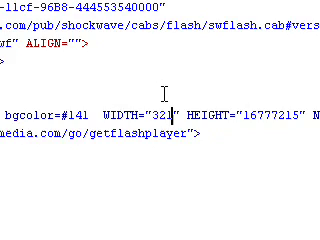
pyautogui.click(239, 116)
pyautogui.press('BackSpace')
pyautogui.press('BackSpace')
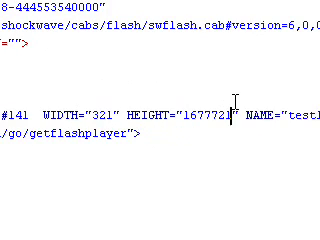
pyautogui.press('BackSpace')
pyautogui.press('BackSpace')
pyautogui.press('BackSpace')
pyautogui.press('BackSpace')
pyautogui.press('BackSpace')
pyautogui.press('BackSpace')
pyautogui.write('27')
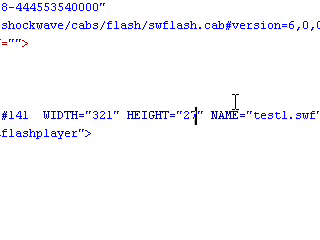
pyautogui.write('4')
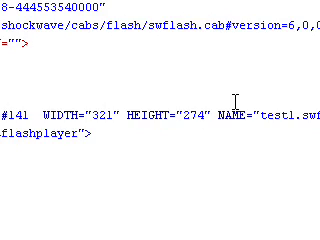